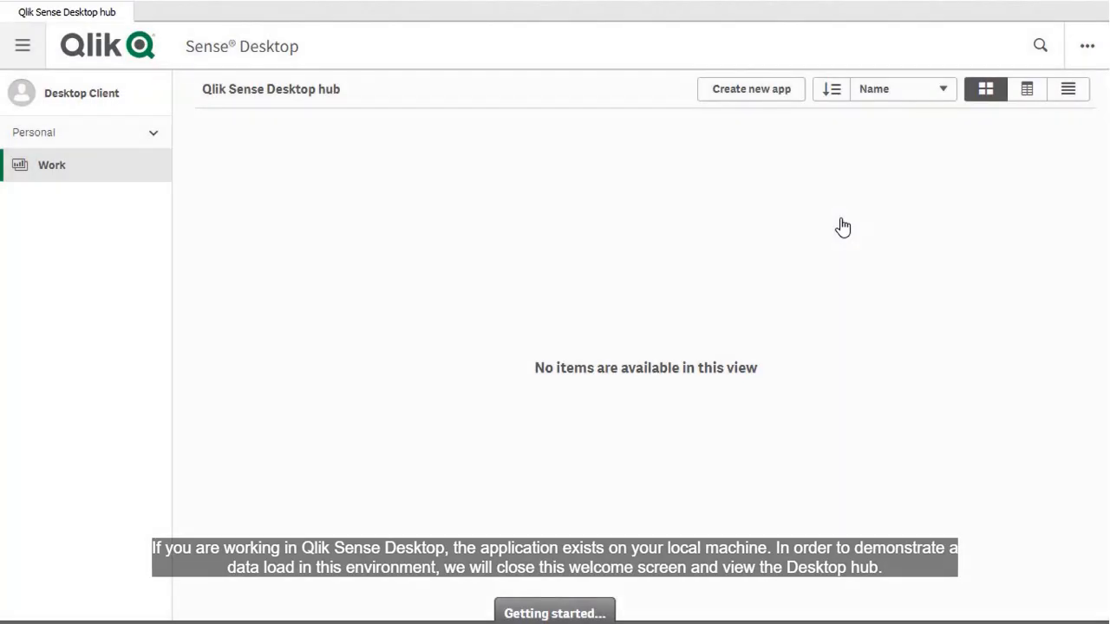
Step: Create a new app named "Data load tutorial" and open it
click(751, 90)
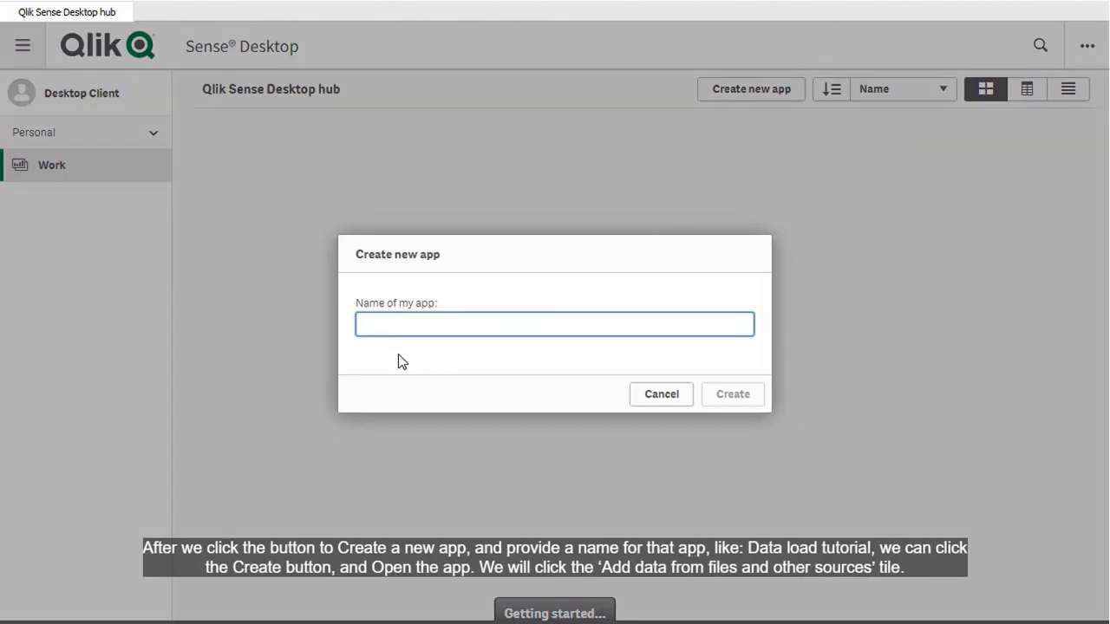
text(Data load tutorial)
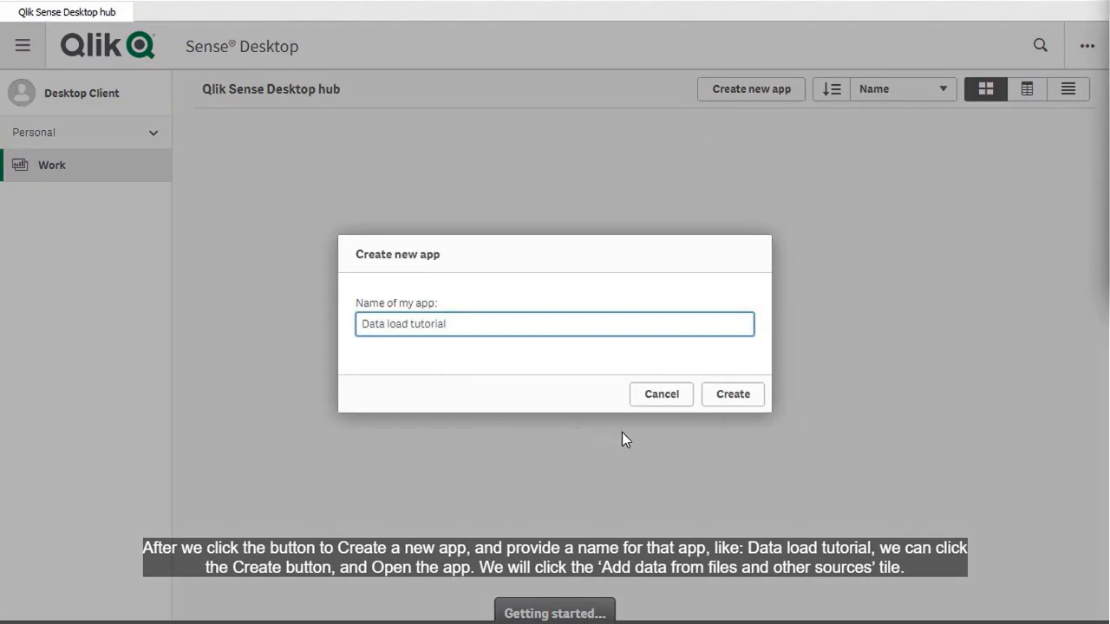
click(735, 400)
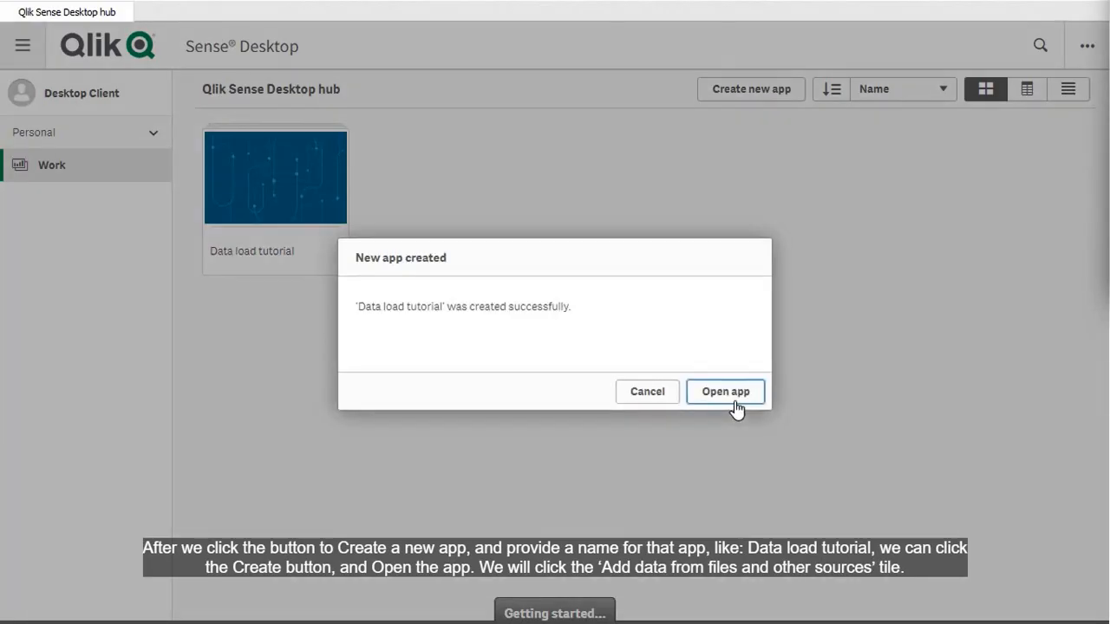
click(735, 402)
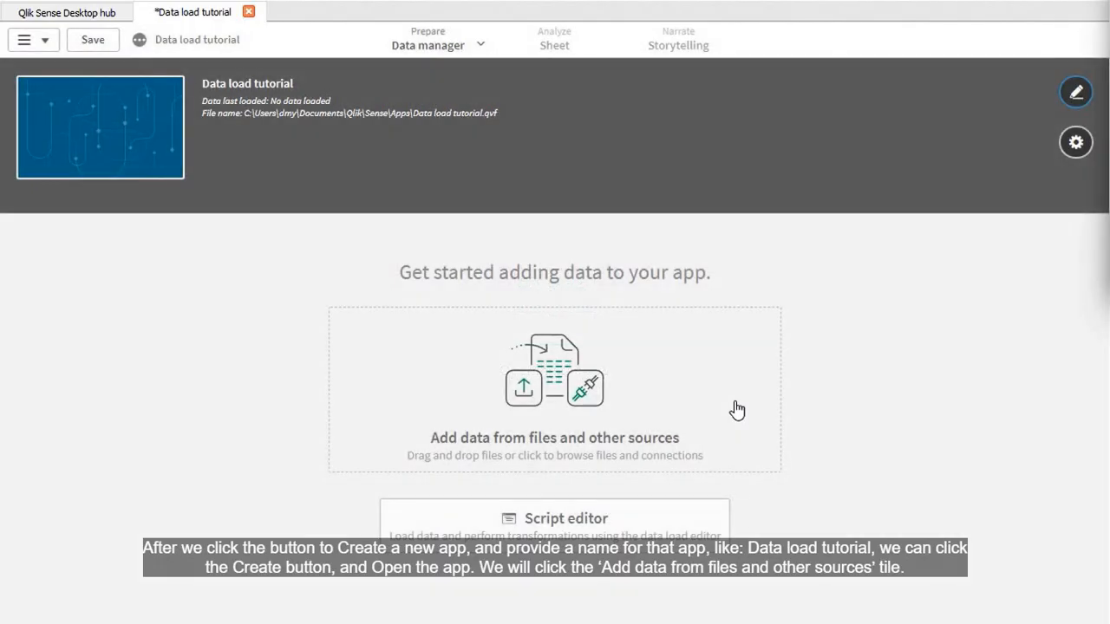
Step: Add the OrderDetails table from Single Data Table.xlsx in C:\Downloaded Example Files and load it into the app
click(559, 453)
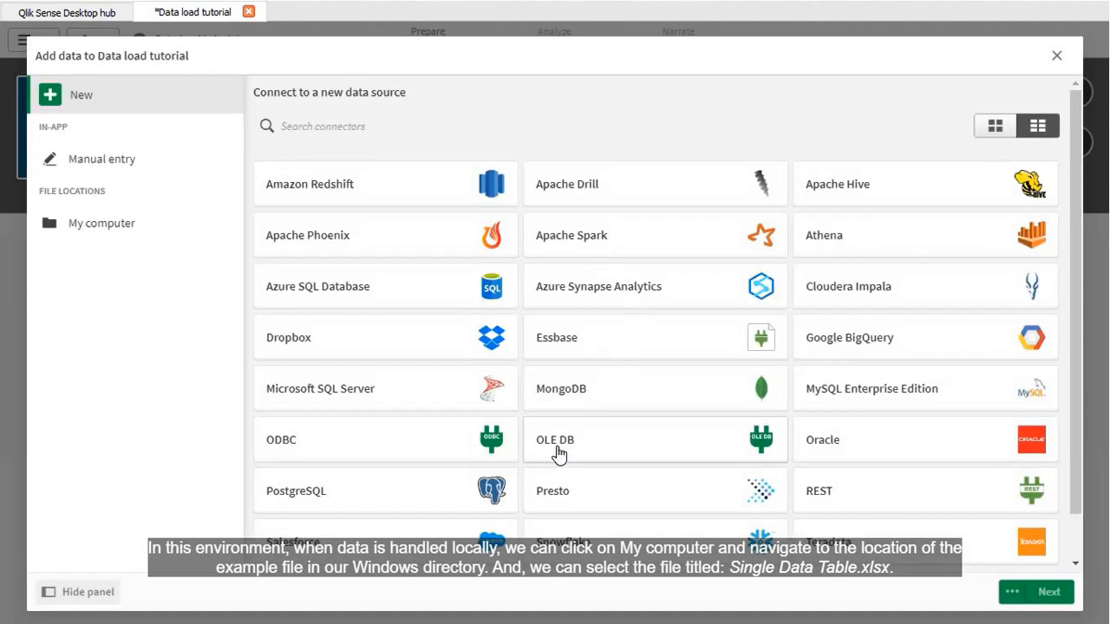
click(145, 235)
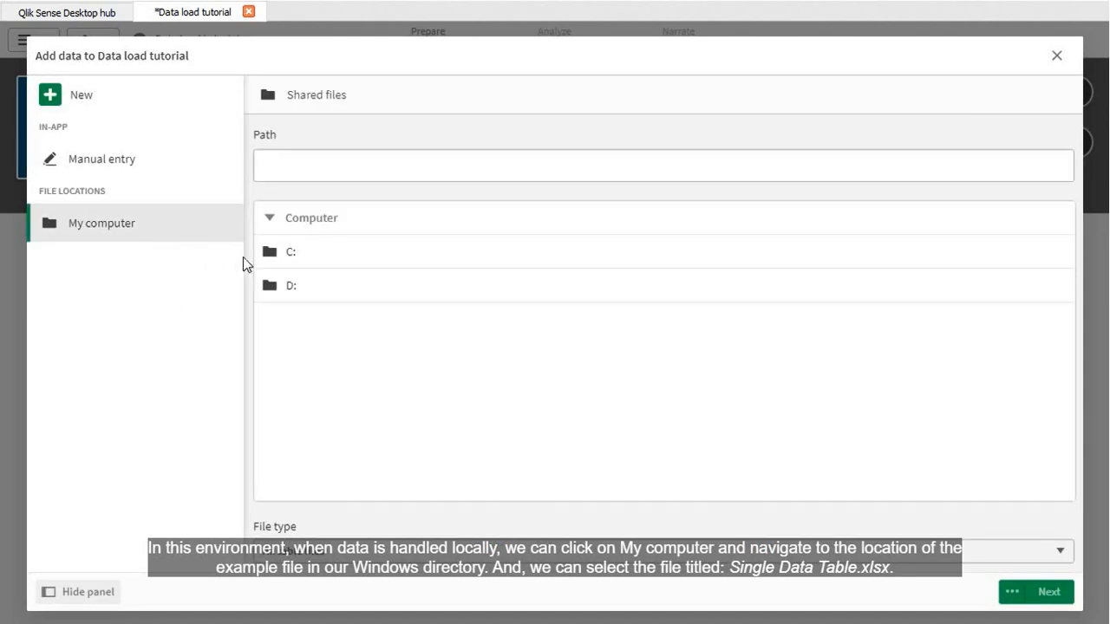
click(319, 263)
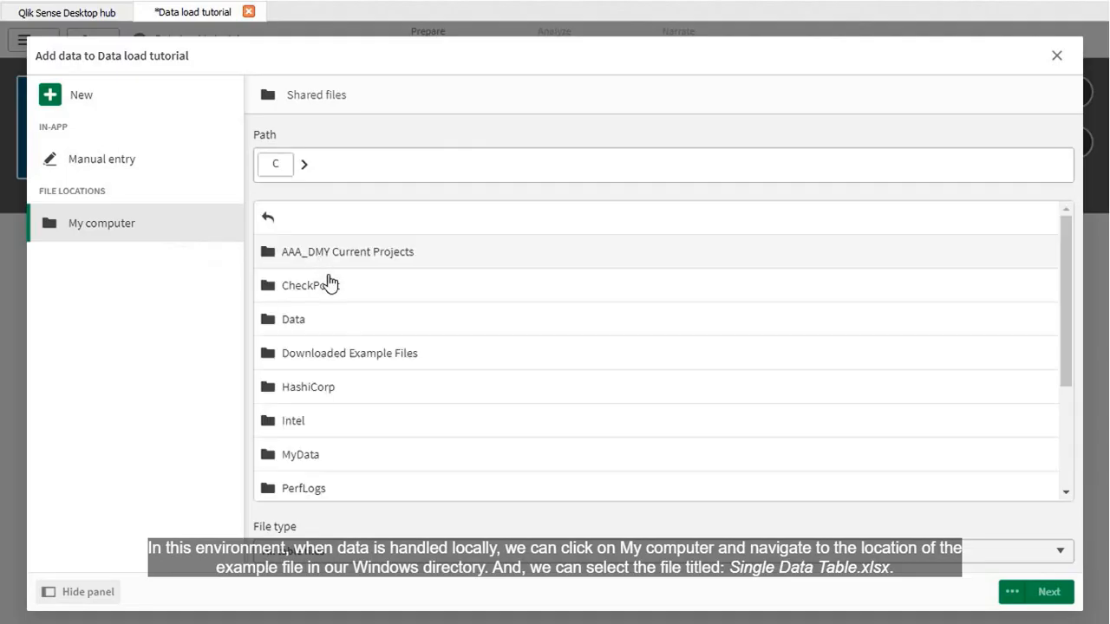
click(335, 363)
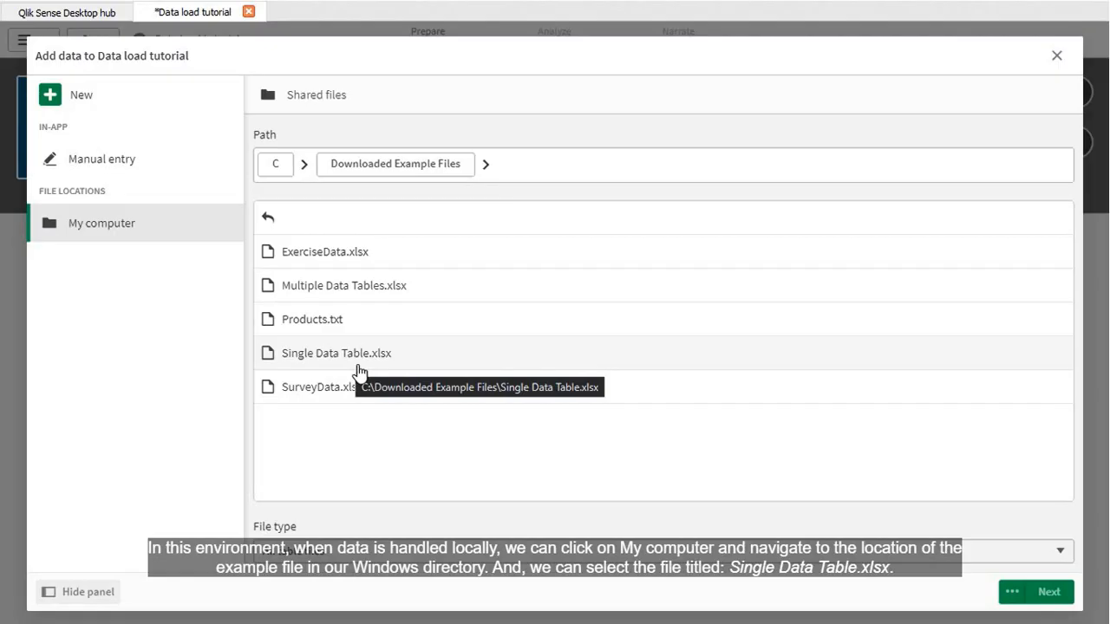
click(359, 373)
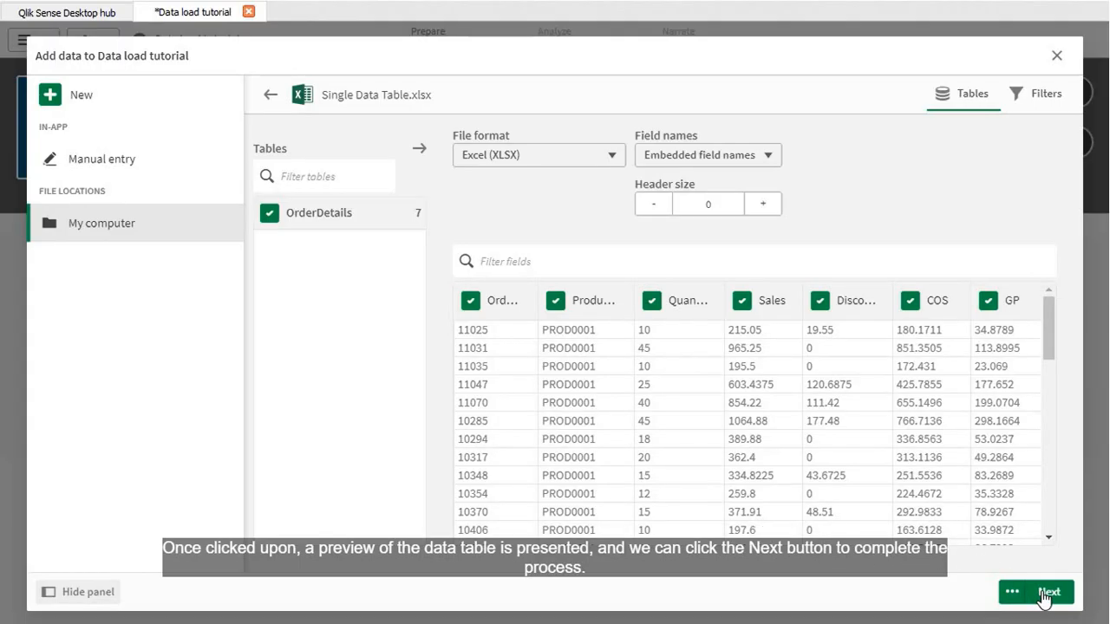
click(1044, 595)
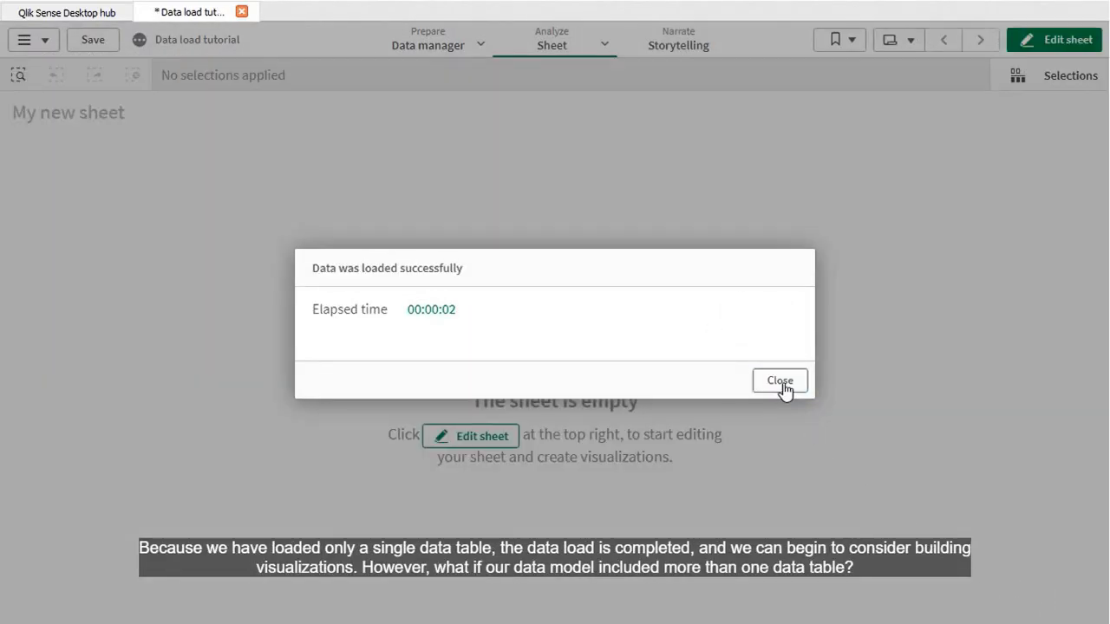
click(780, 381)
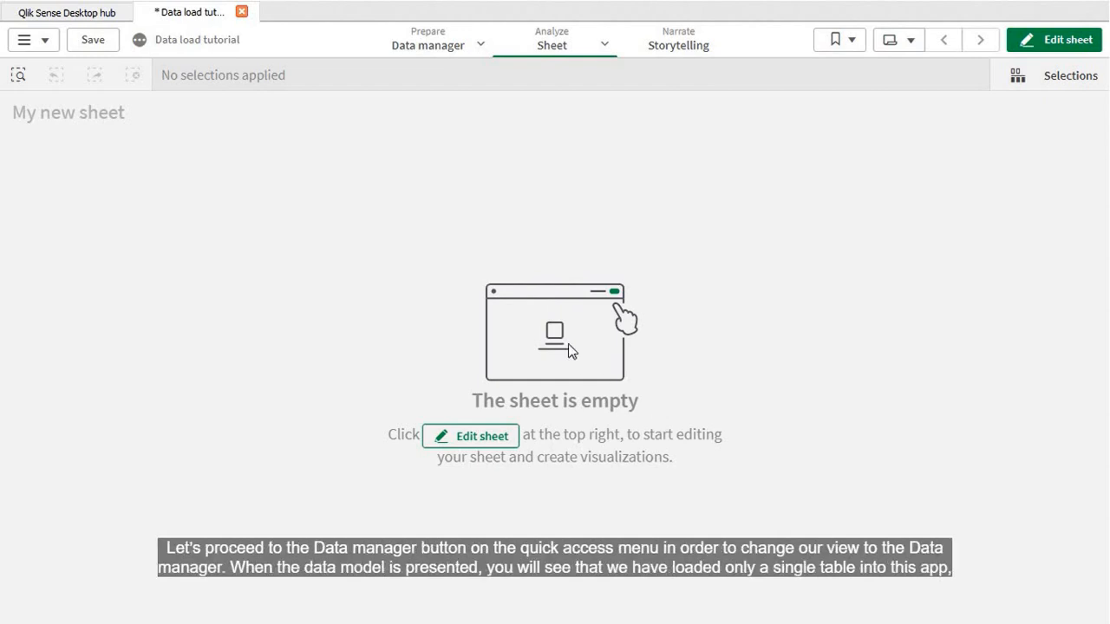
Step: Switch to the Data manager view and open the Data load editor in a new tab
click(434, 59)
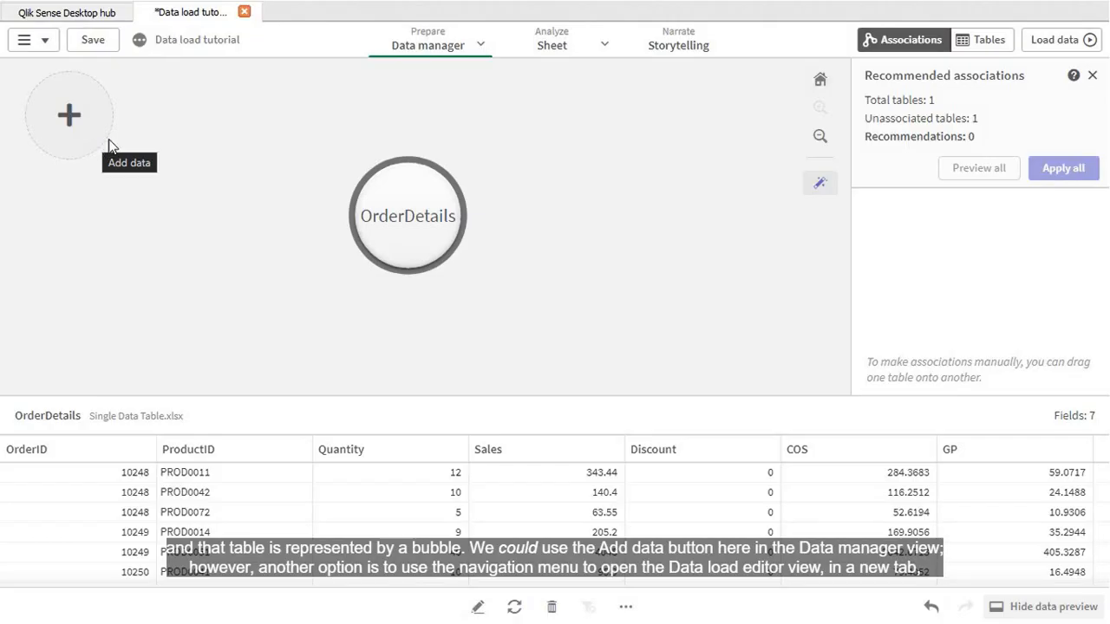
click(481, 48)
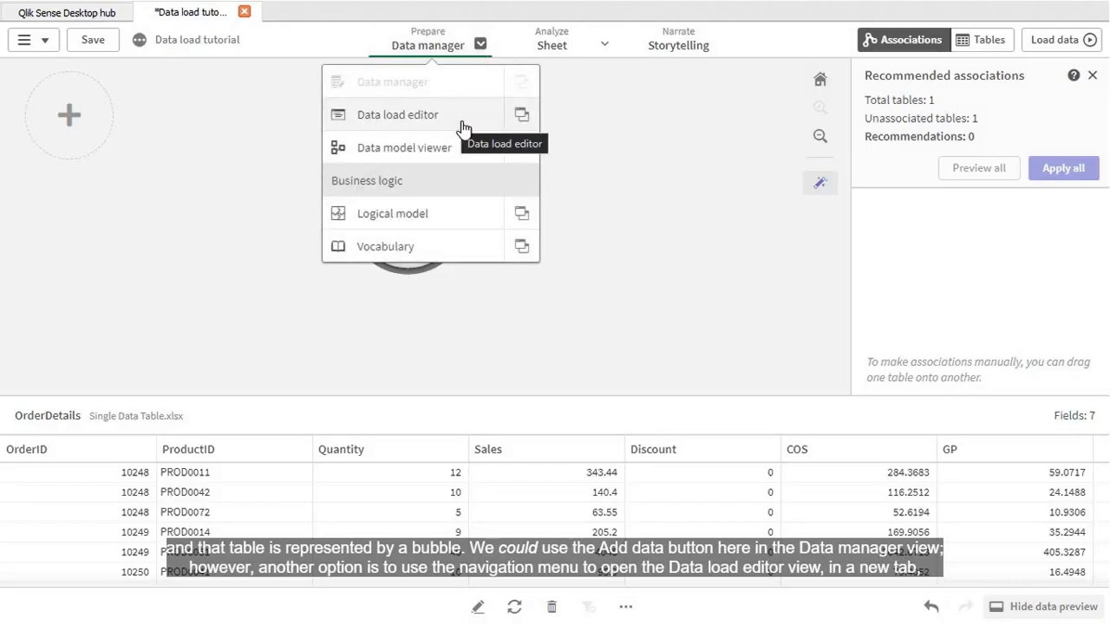
click(522, 116)
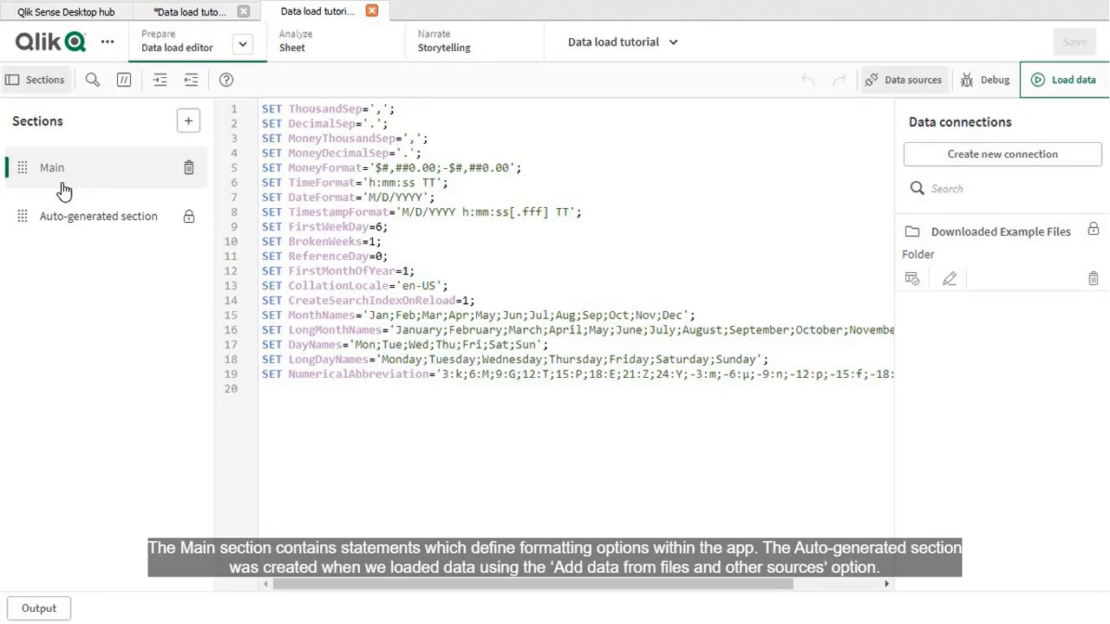
Step: Review the auto-generated script section and add a new script section directly above it
click(81, 227)
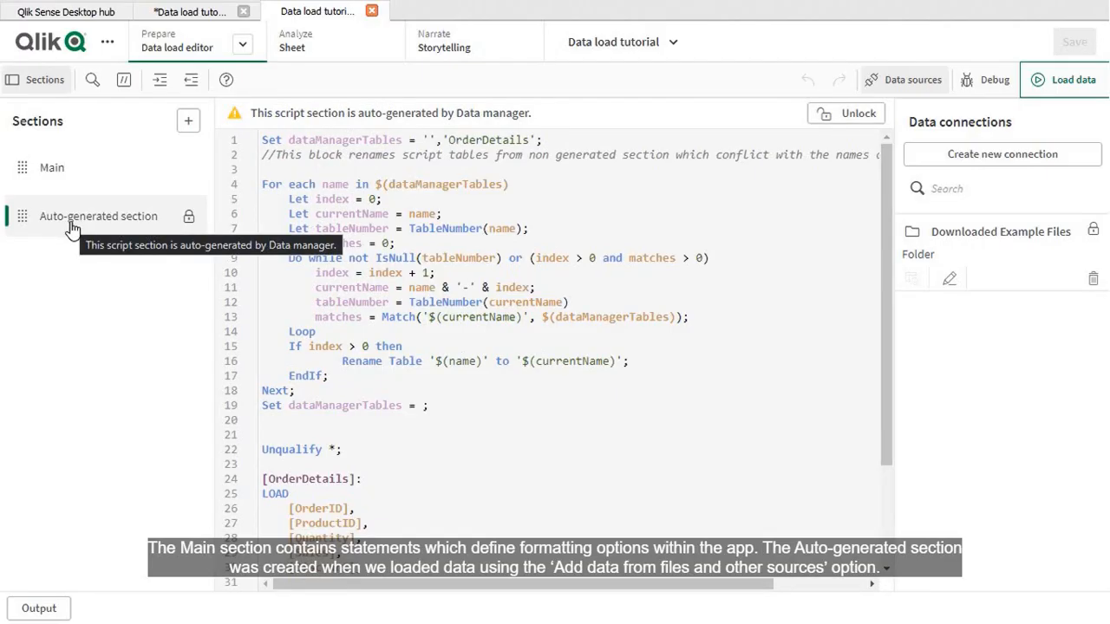
click(189, 122)
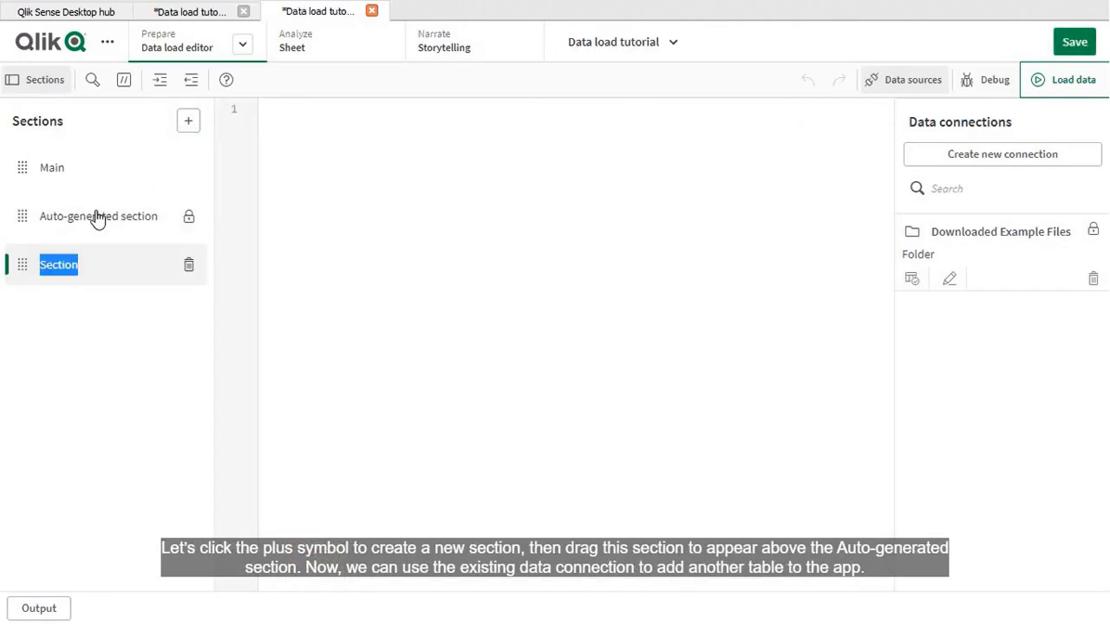
drag(24, 261, 33, 213)
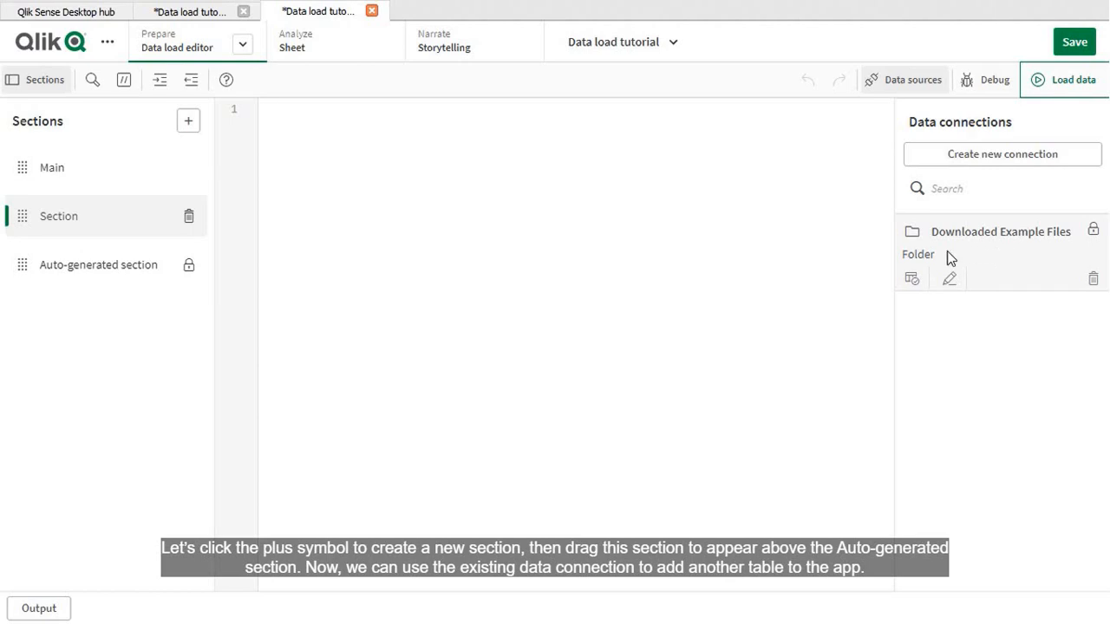
Step: Insert the load script for all fields of Products.txt from the Downloaded Example Files connection into the new section
click(910, 283)
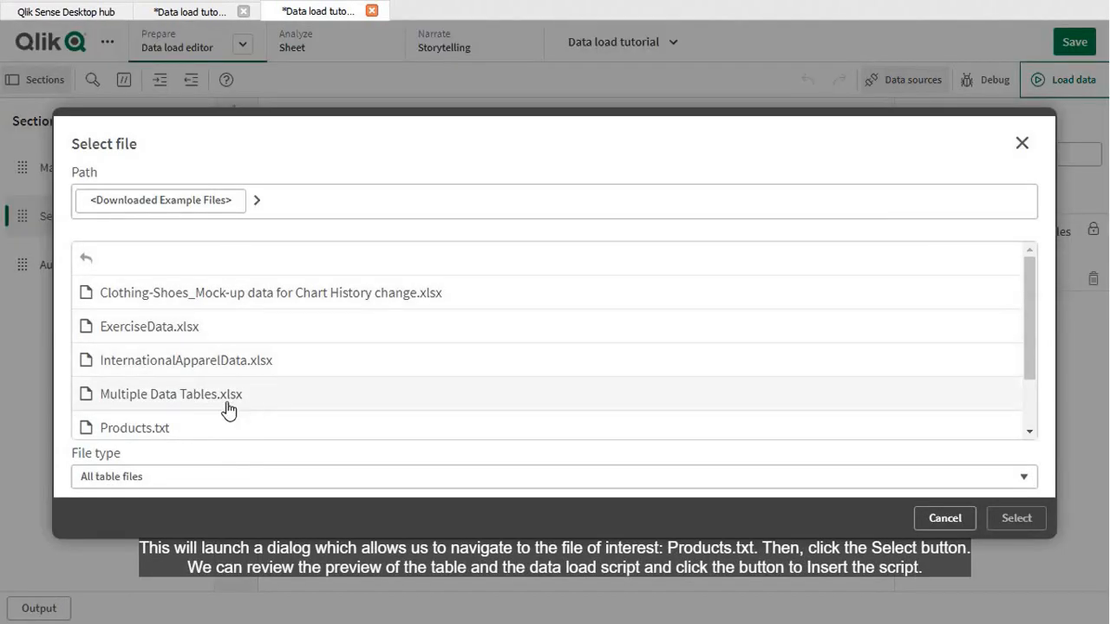
click(171, 441)
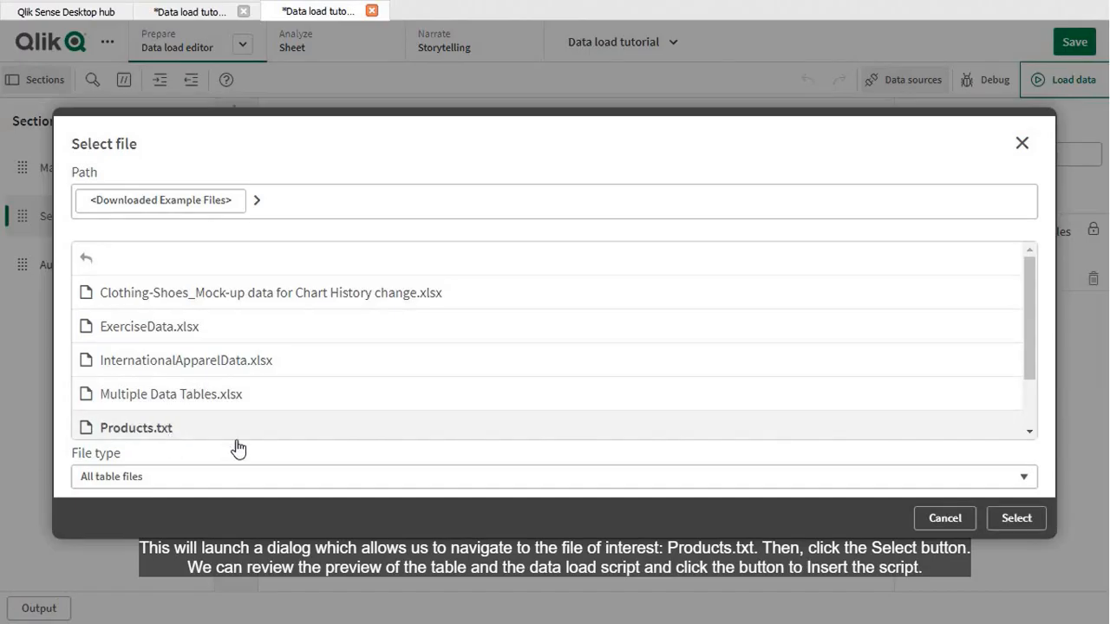
click(1016, 519)
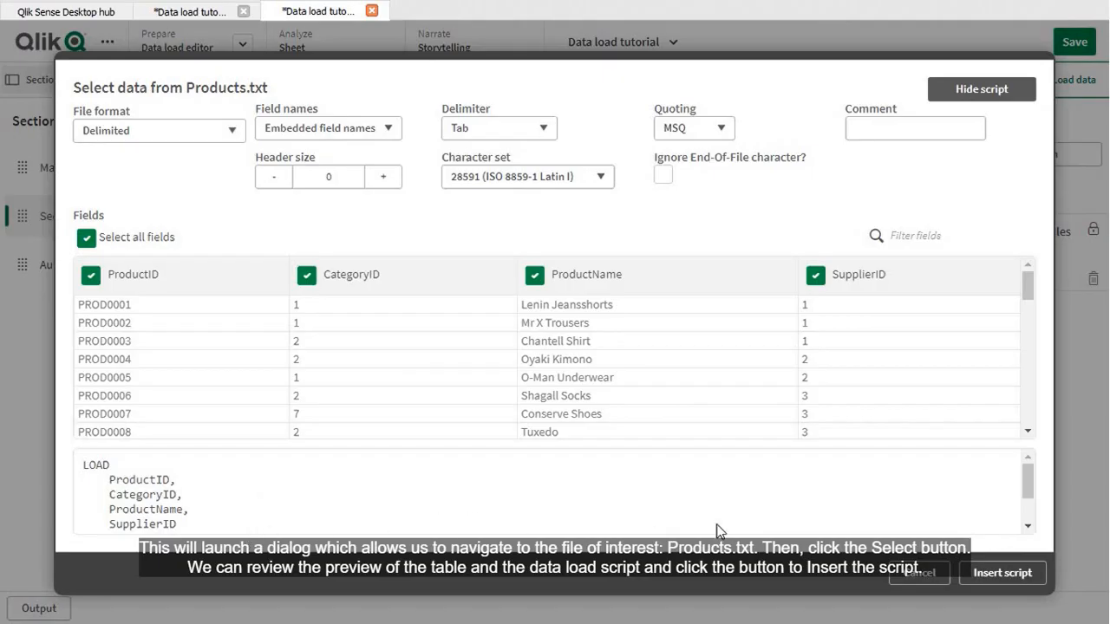
click(969, 576)
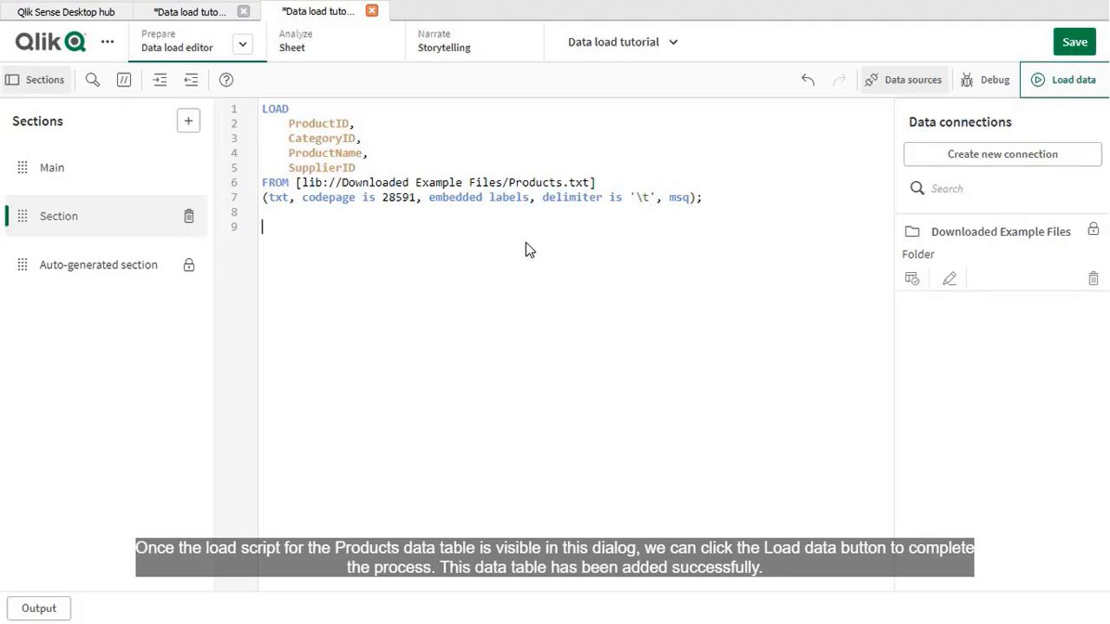
Step: Load the scripted data and return from the Data load editor to the Products table in the Data manager
click(1041, 97)
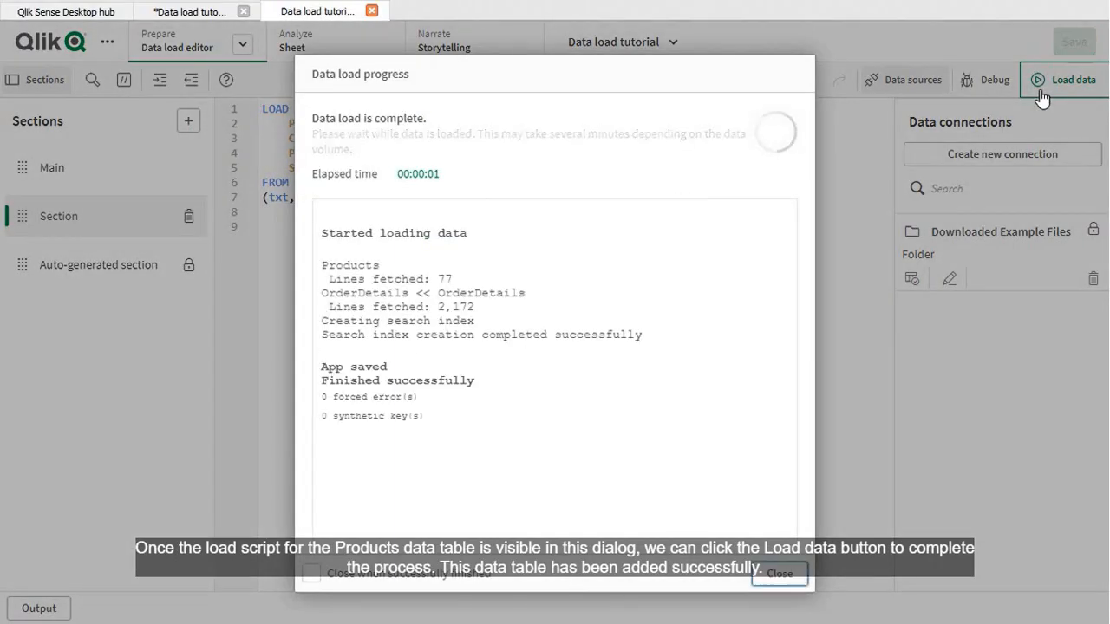
click(784, 576)
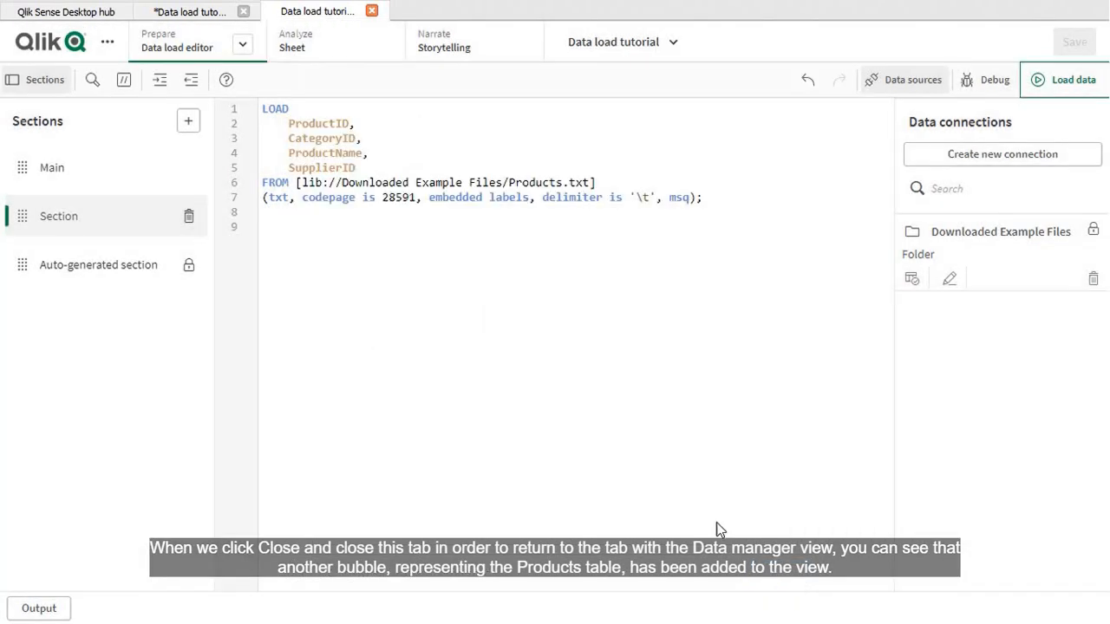
click(371, 11)
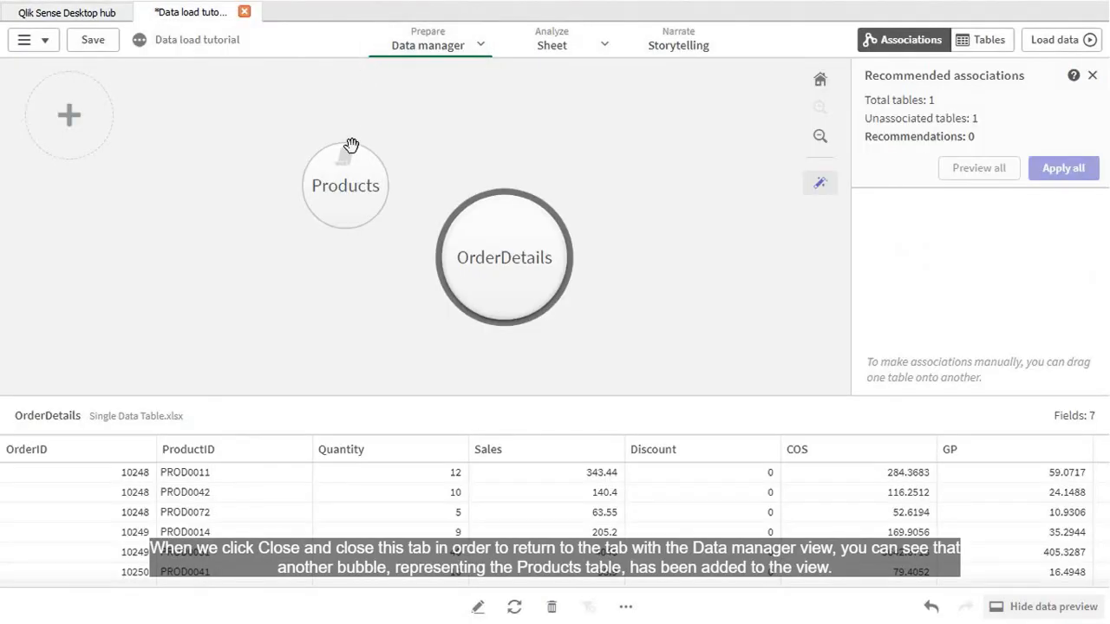
click(344, 210)
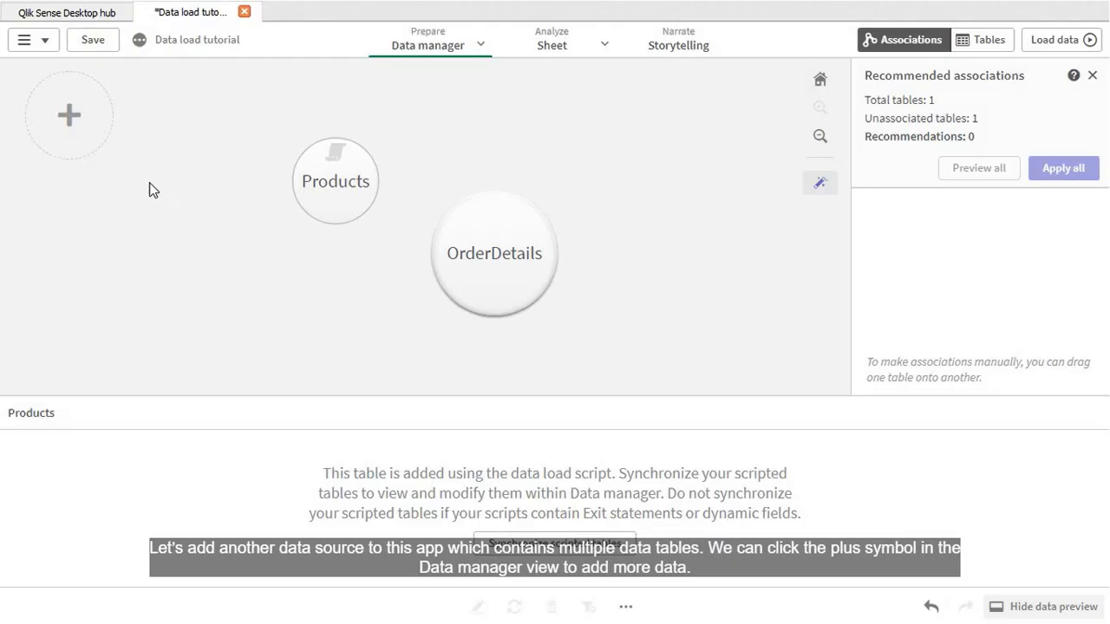
Step: Add Multiple Data Tables.xlsx from Downloaded Example Files with the Customers, Employees, Offices, OrderHeader, Category, Suppliers and Territories tables
click(91, 139)
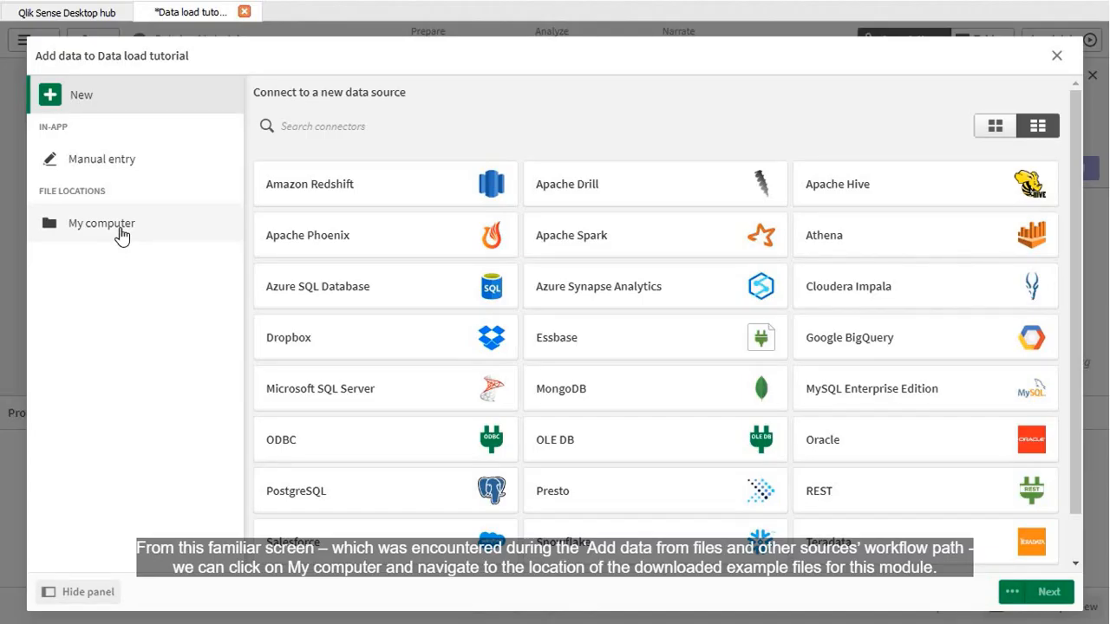
click(122, 237)
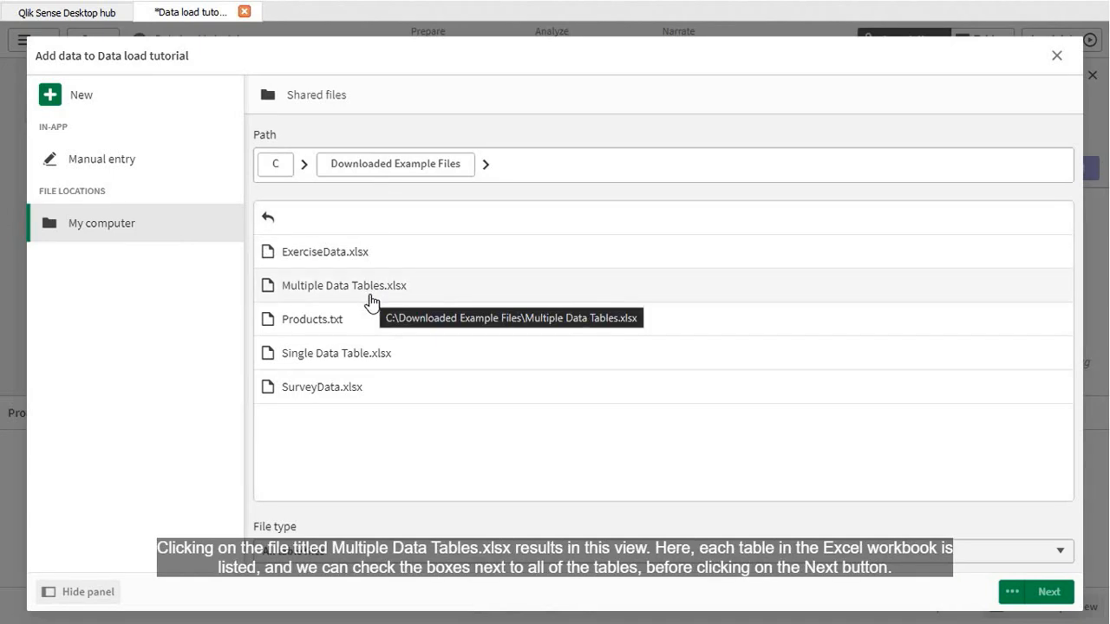
click(372, 300)
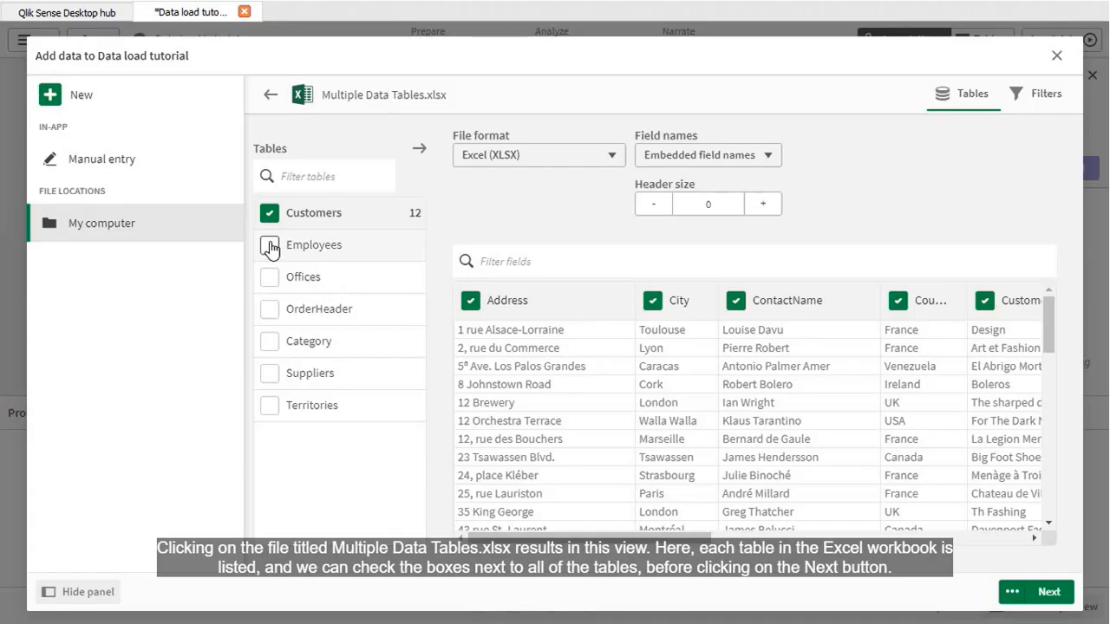
click(270, 248)
click(269, 277)
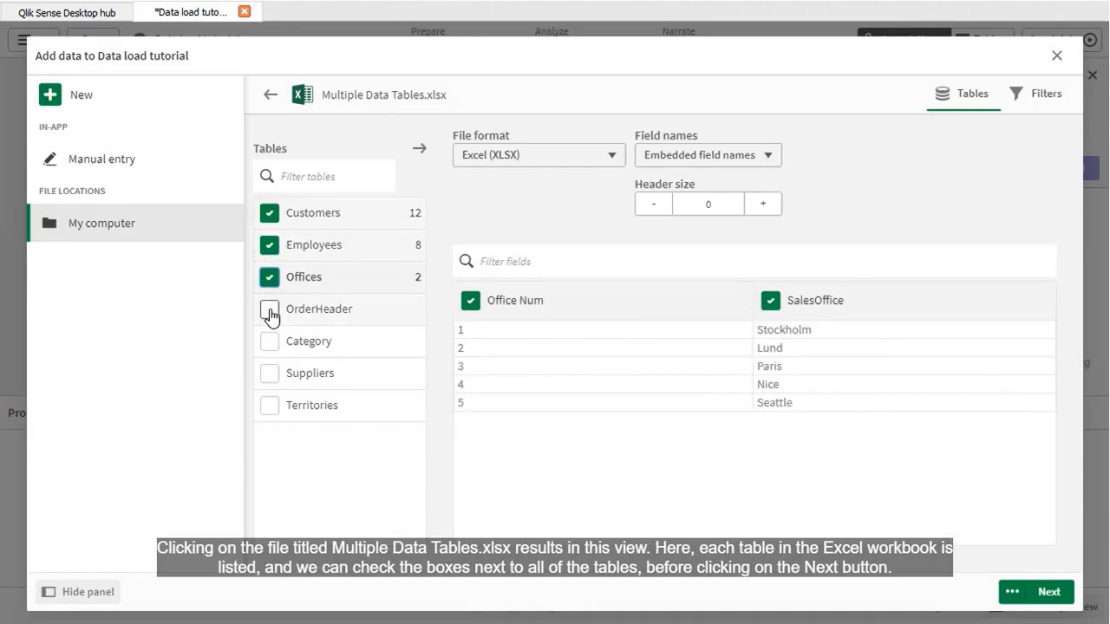
click(270, 310)
click(269, 341)
click(270, 373)
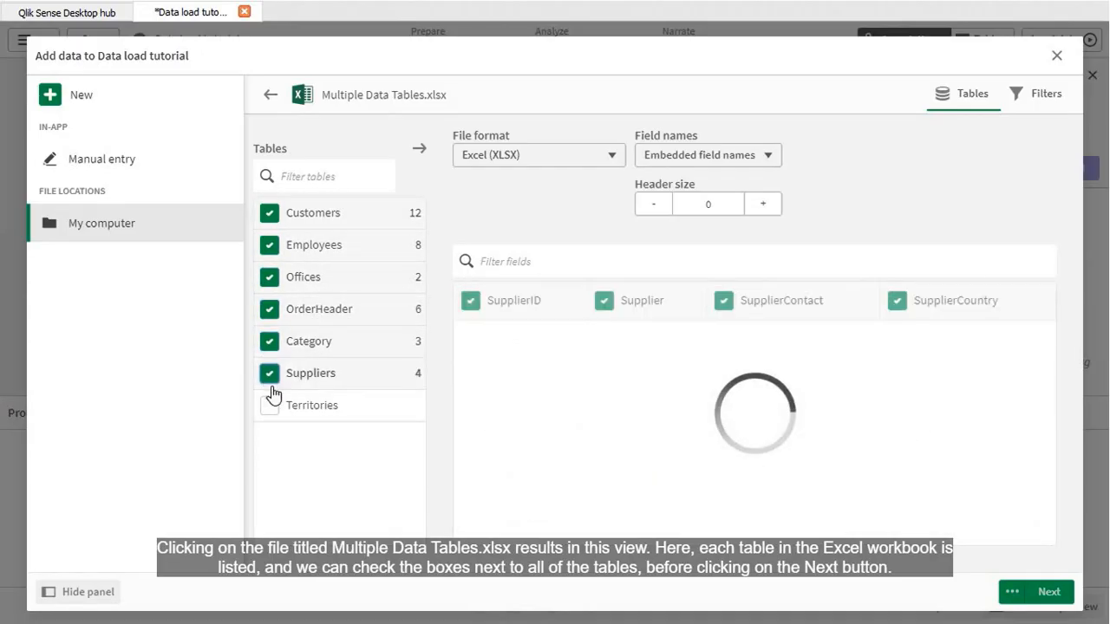
click(270, 405)
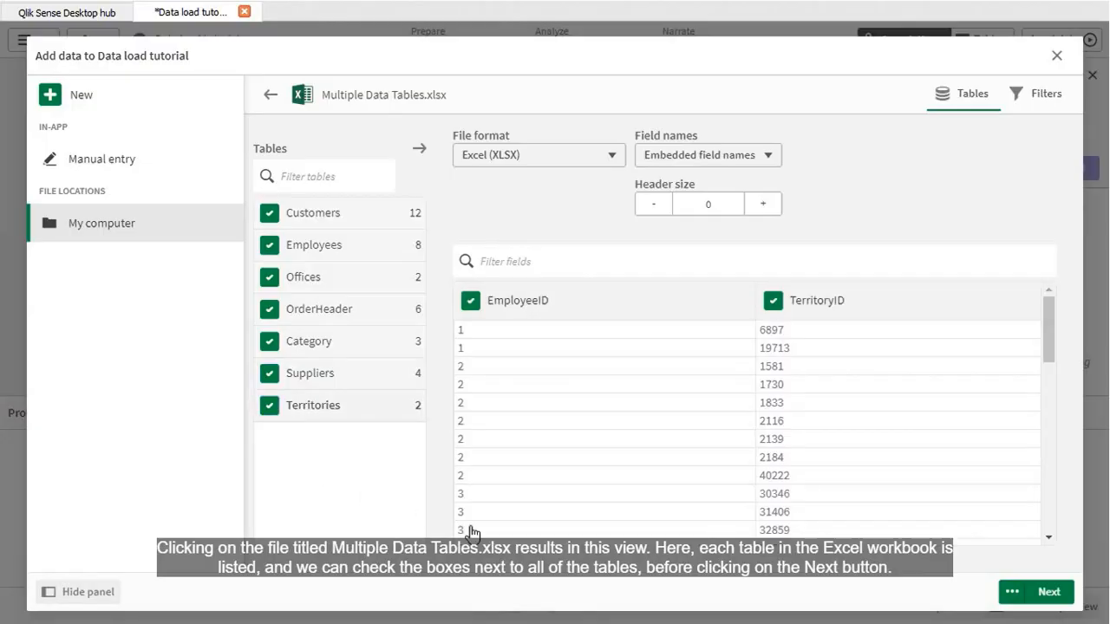
click(1047, 593)
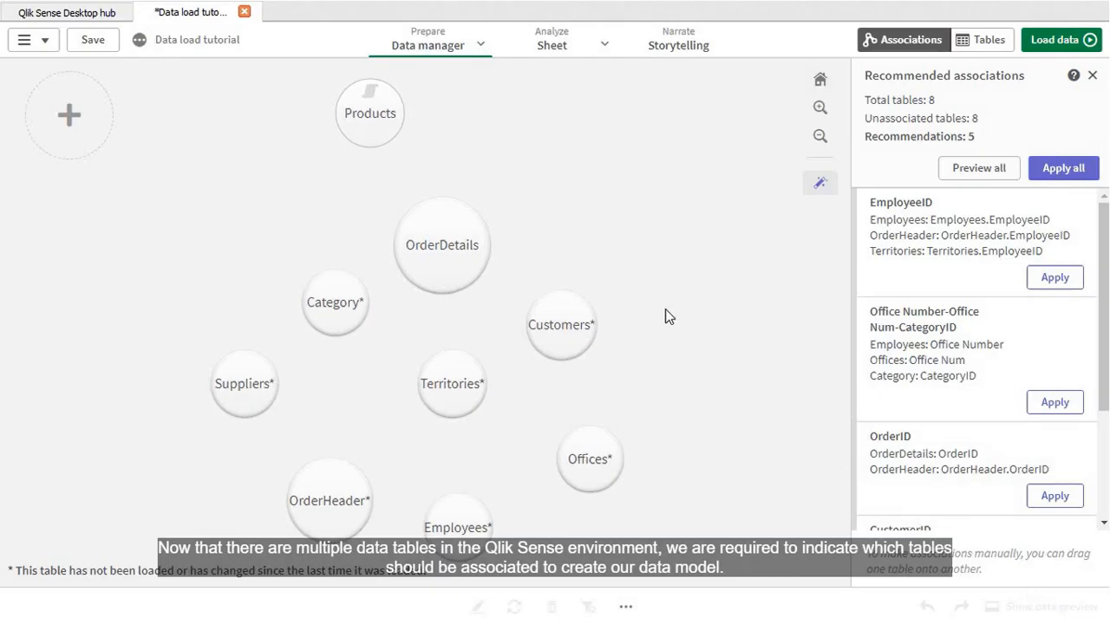
Step: Synchronize the scripted Products table and load the data model with all recommended table associations applied
click(369, 130)
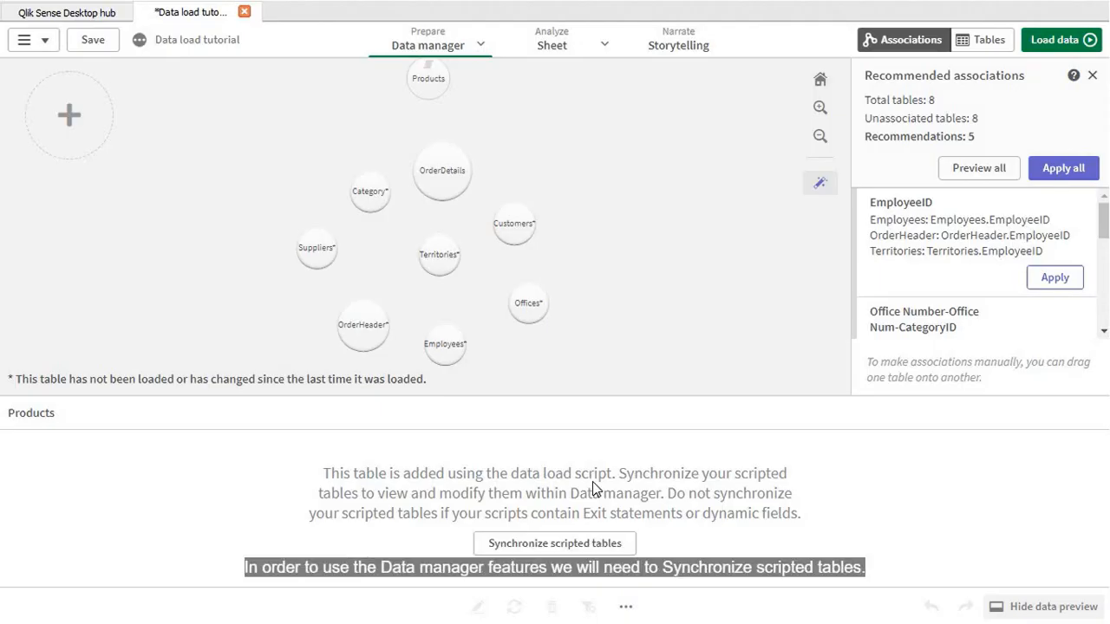
click(562, 546)
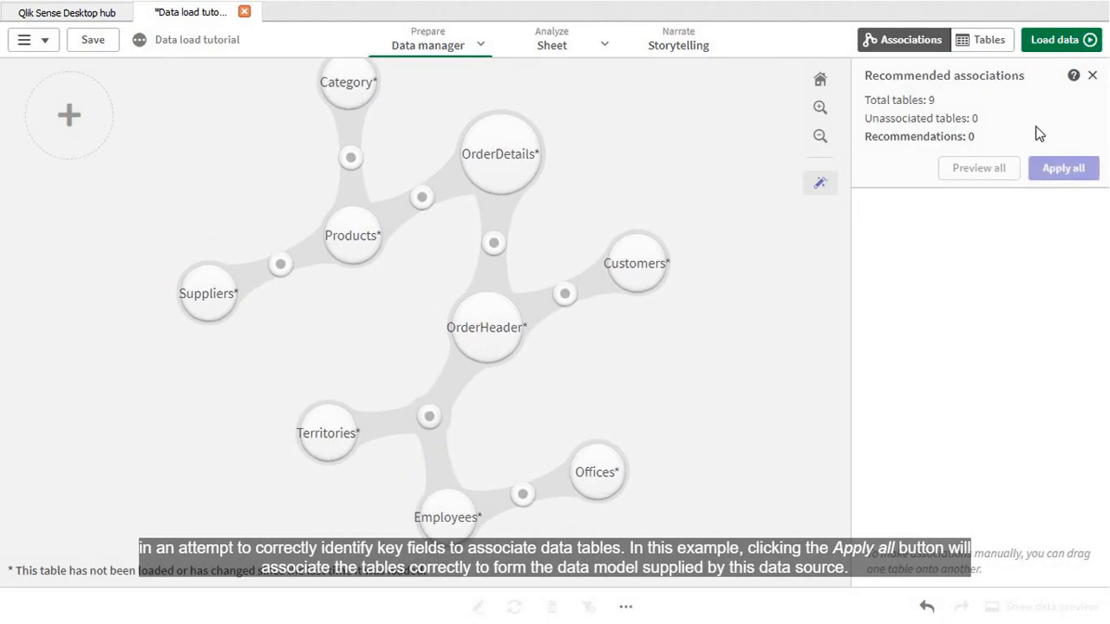
click(1051, 56)
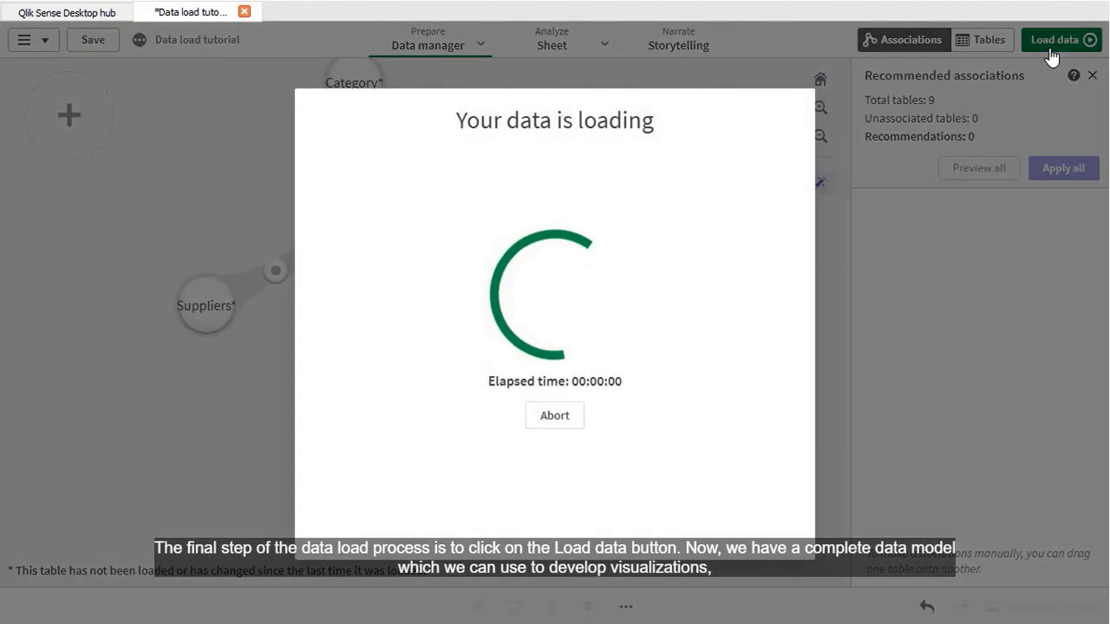